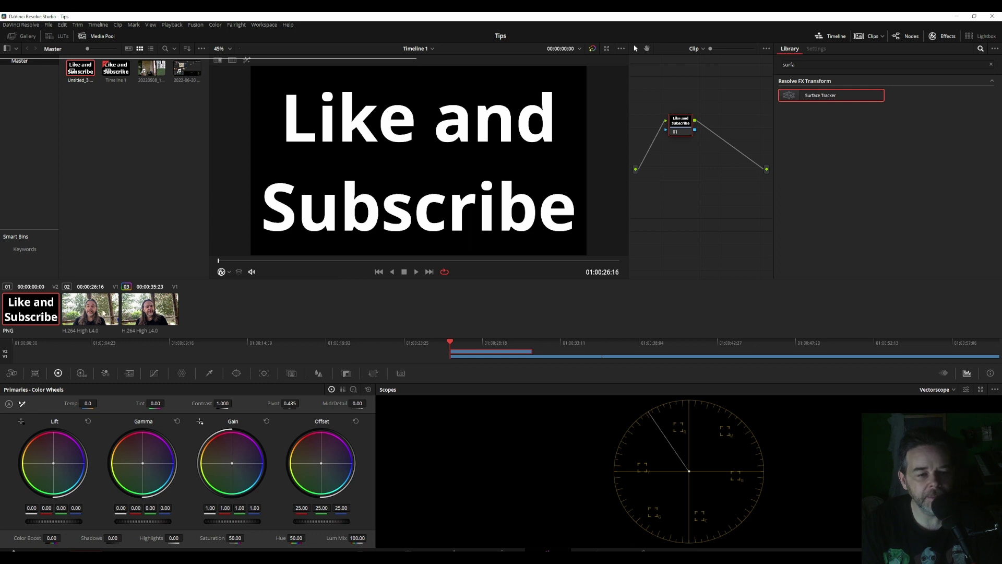
Step: Load the second clip, the man on the porch, into the Color page viewer
left_click(90, 310)
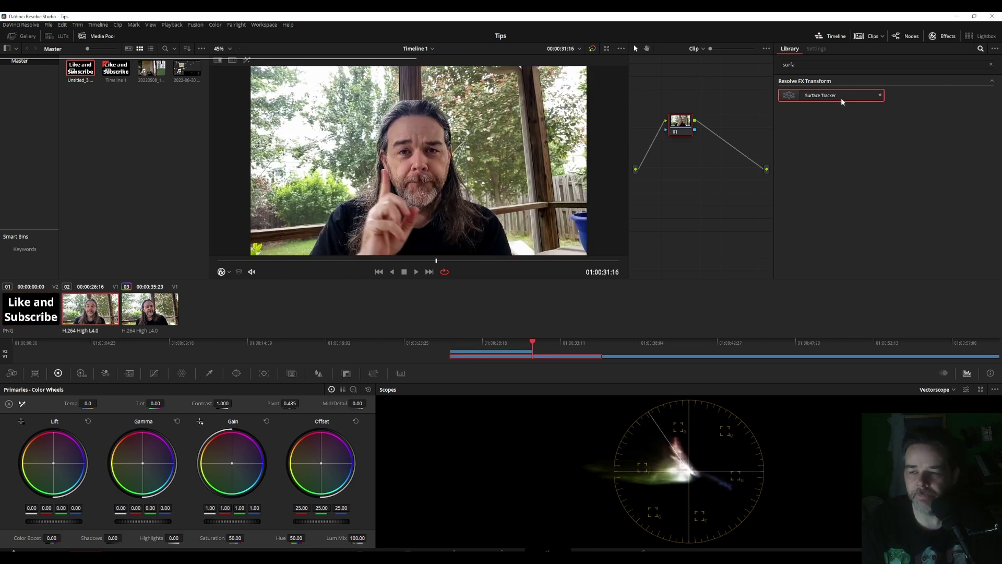
Step: Insert a Surface Tracker node after node 01, select it, and tidy its position
mouse_move(843, 96)
left_mouse_down()
mouse_move(724, 173)
mouse_move(731, 148)
left_mouse_up()
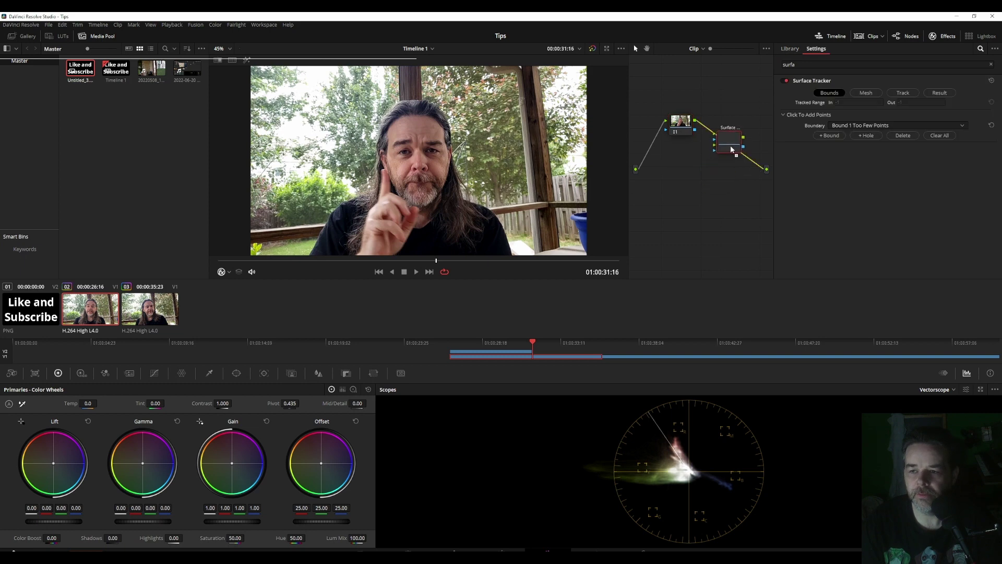
left_click(671, 132)
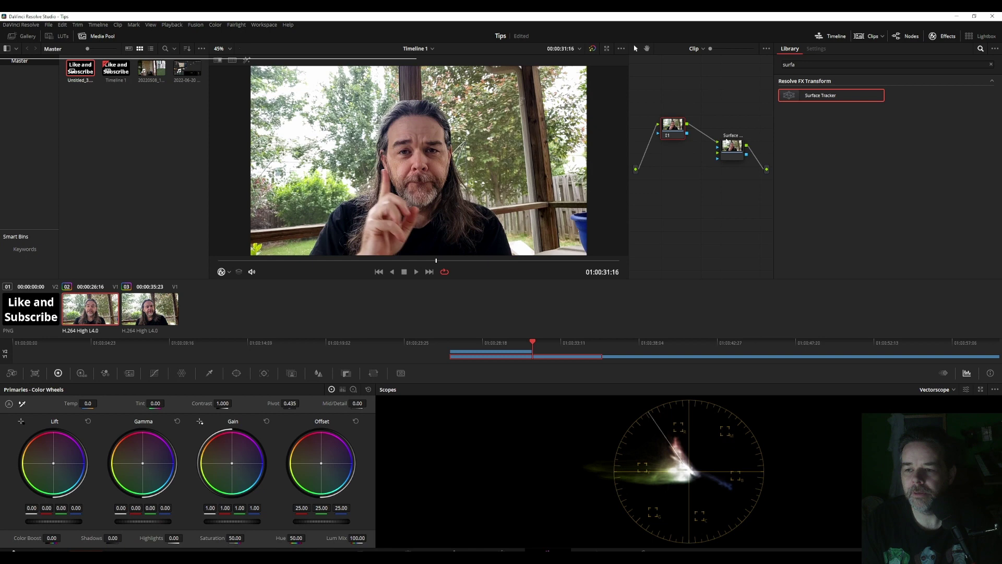
left_click(723, 153)
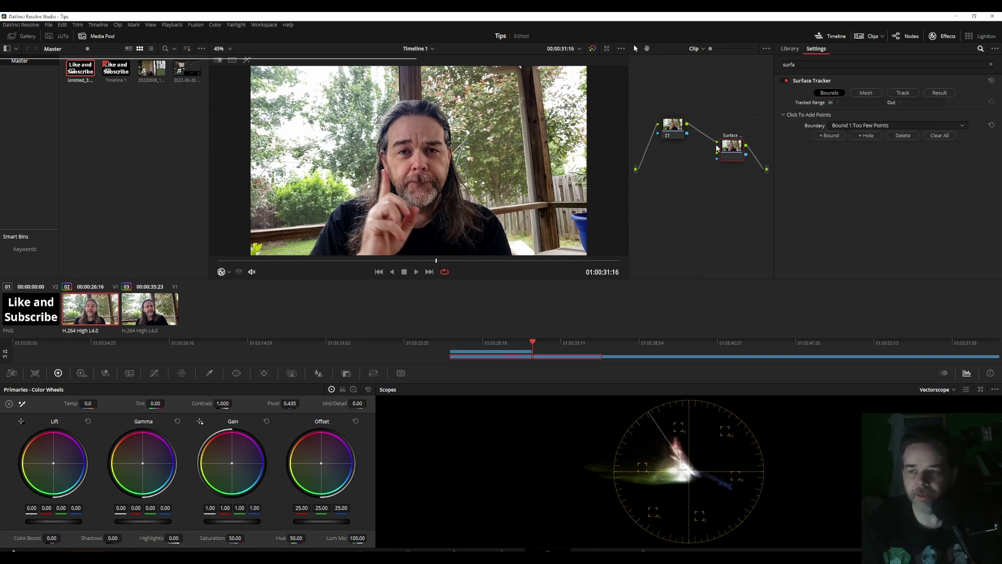
left_click_drag(732, 149, 720, 144)
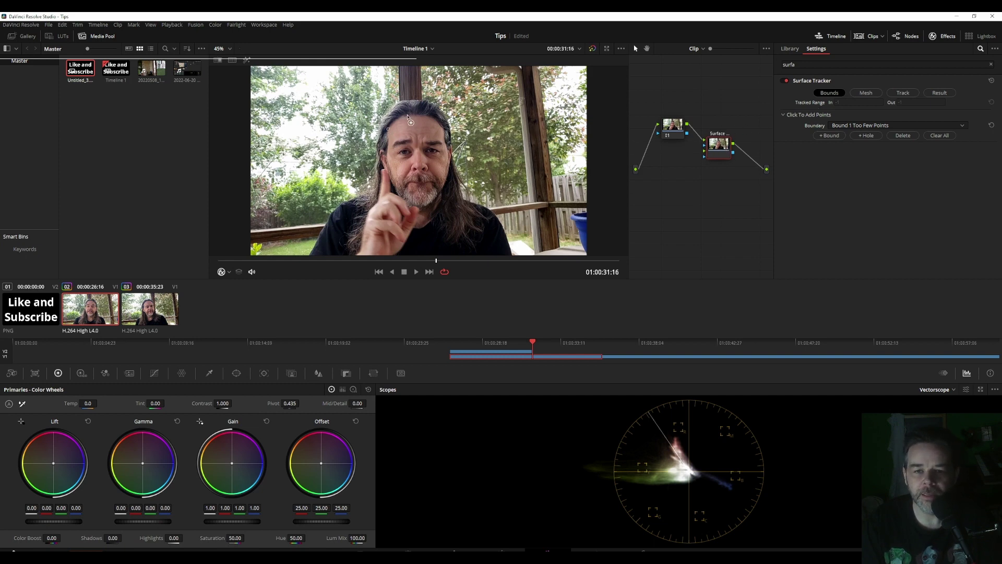
Step: Place boundary points around the face at forehead, temple, cheek, chin, jaw and left cheek
left_click(435, 123)
left_click(443, 141)
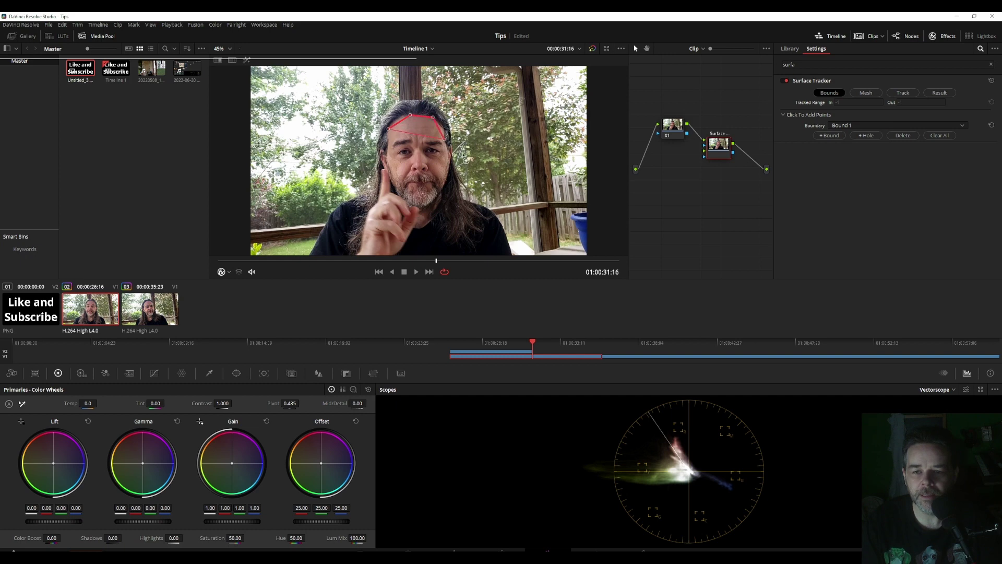
left_click(449, 169)
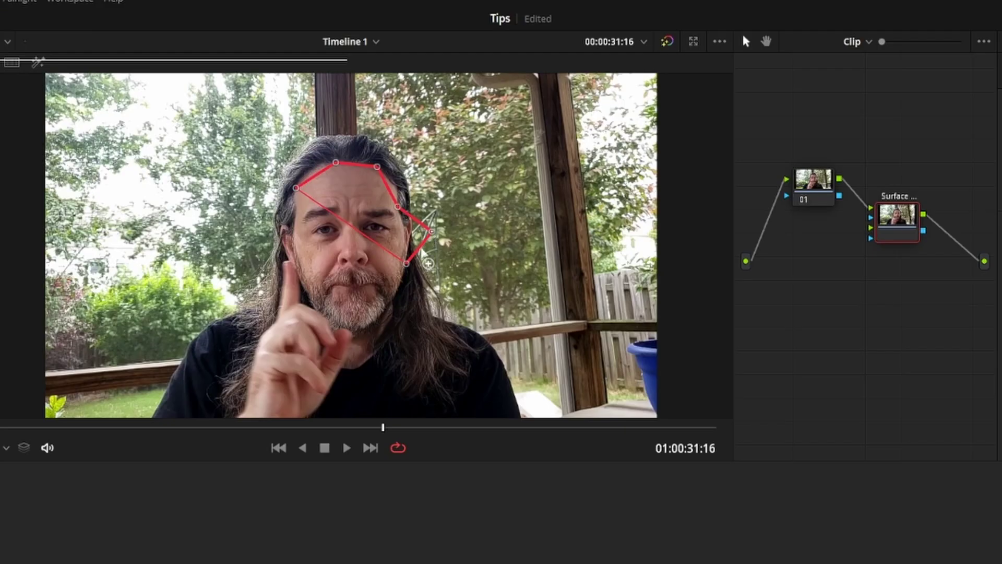
left_click(429, 197)
left_click(313, 290)
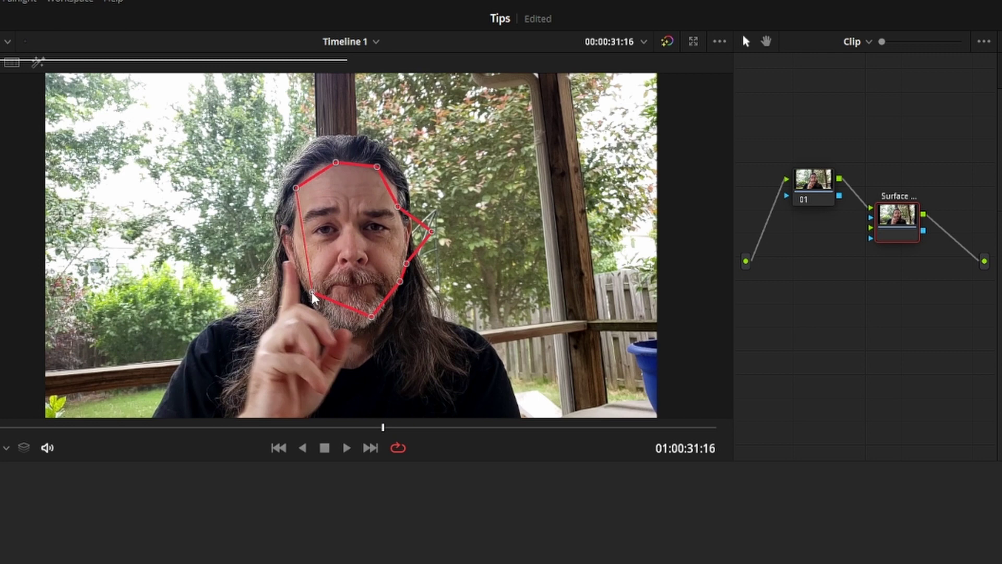
left_click(290, 231)
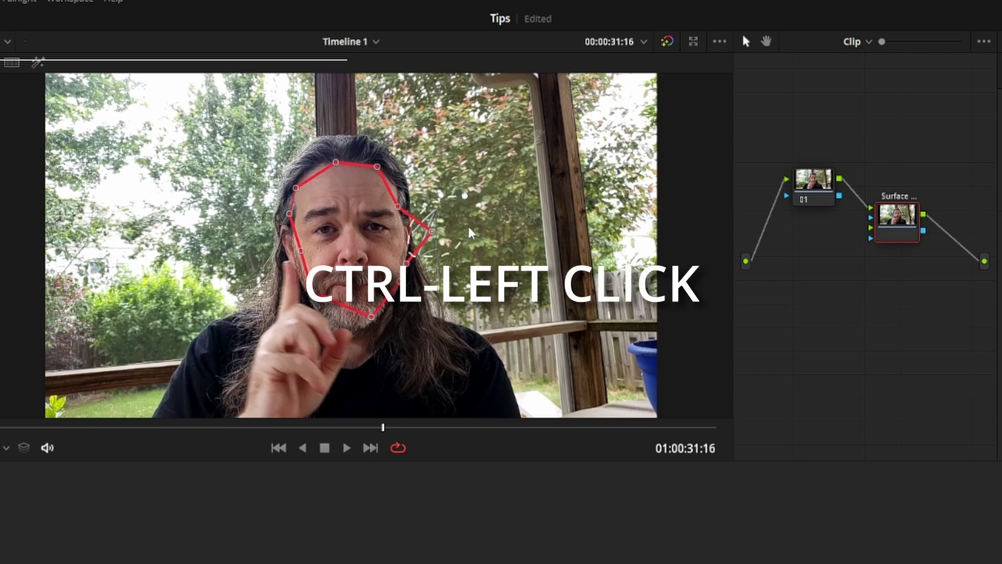
Step: Pull in the stray right-side points, then move, rotate and deform the lower-right group
left_click(429, 228, "ctrl")
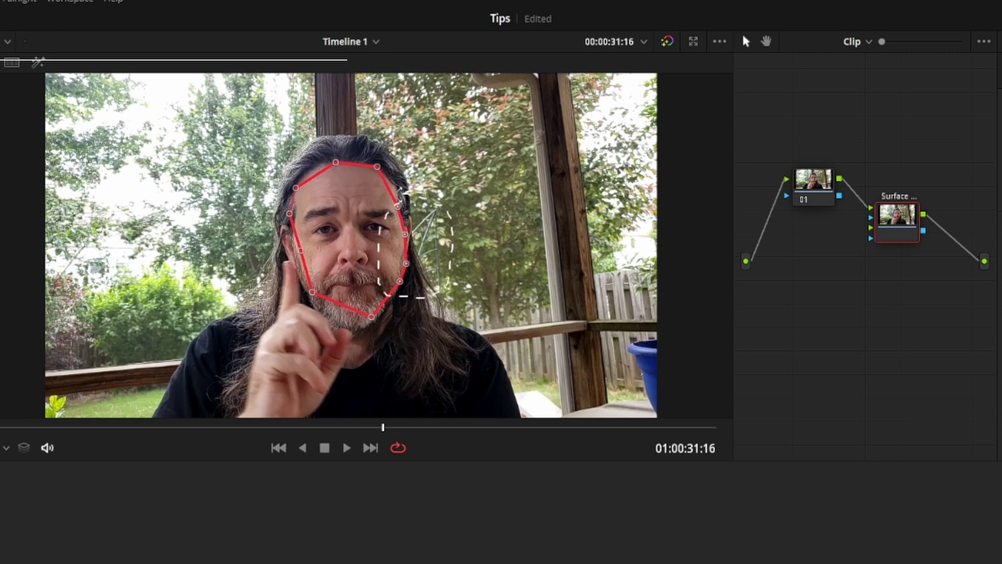
mouse_move(429, 235)
left_mouse_down()
mouse_move(396, 263)
mouse_move(413, 253)
mouse_move(412, 235)
left_mouse_up()
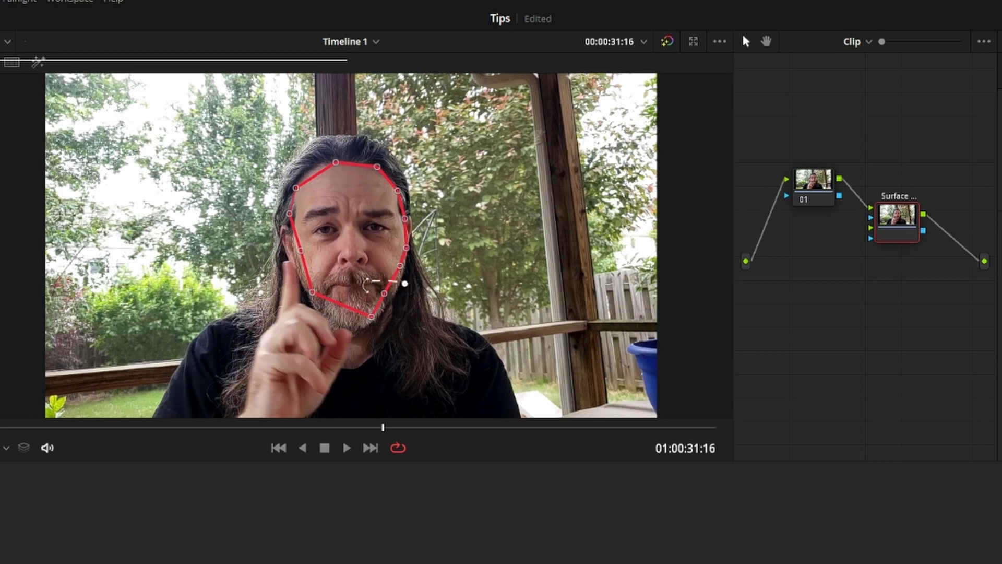
left_click_drag(358, 290, 415, 353)
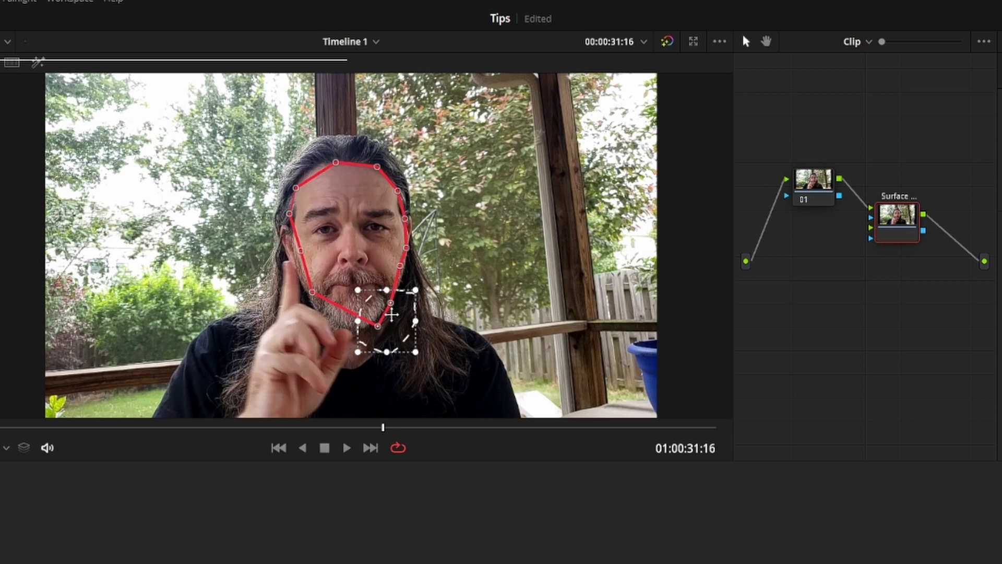
mouse_move(392, 313)
left_mouse_down()
mouse_move(387, 305)
mouse_move(621, 314)
left_mouse_up()
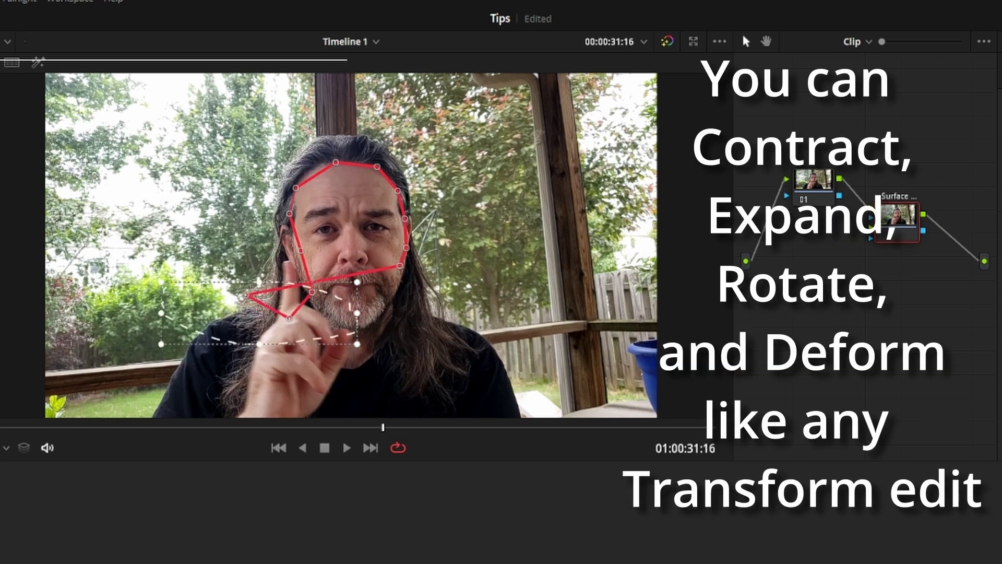
mouse_move(510, 296)
left_mouse_down()
mouse_move(478, 188)
mouse_move(417, 273)
left_mouse_up()
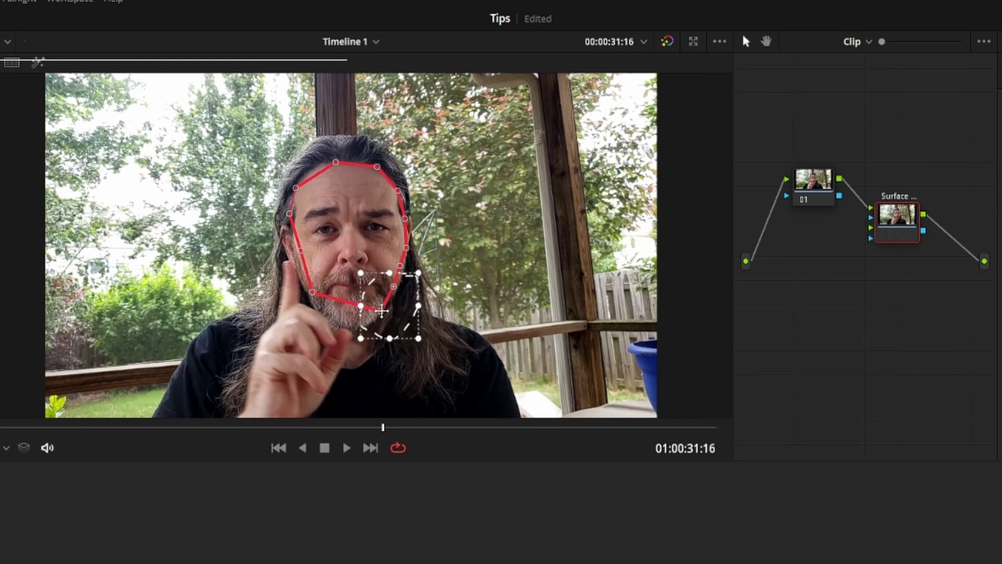
left_click_drag(382, 311, 376, 327)
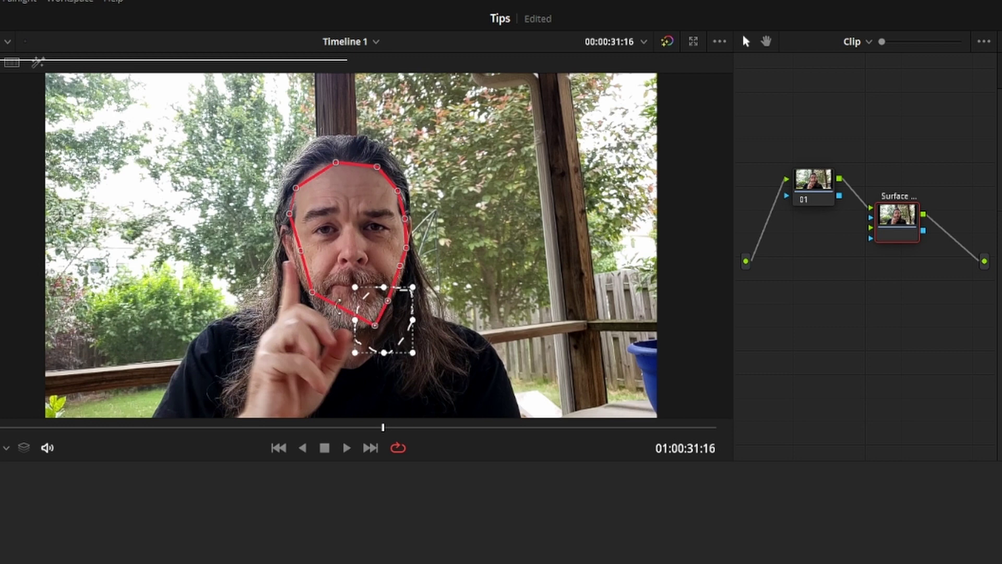
Step: Adjust the chin points, then group and nudge the upper-left forehead points inward
key("Delete")
mouse_move(348, 319)
left_mouse_down()
mouse_move(345, 285)
mouse_move(336, 322)
left_mouse_up()
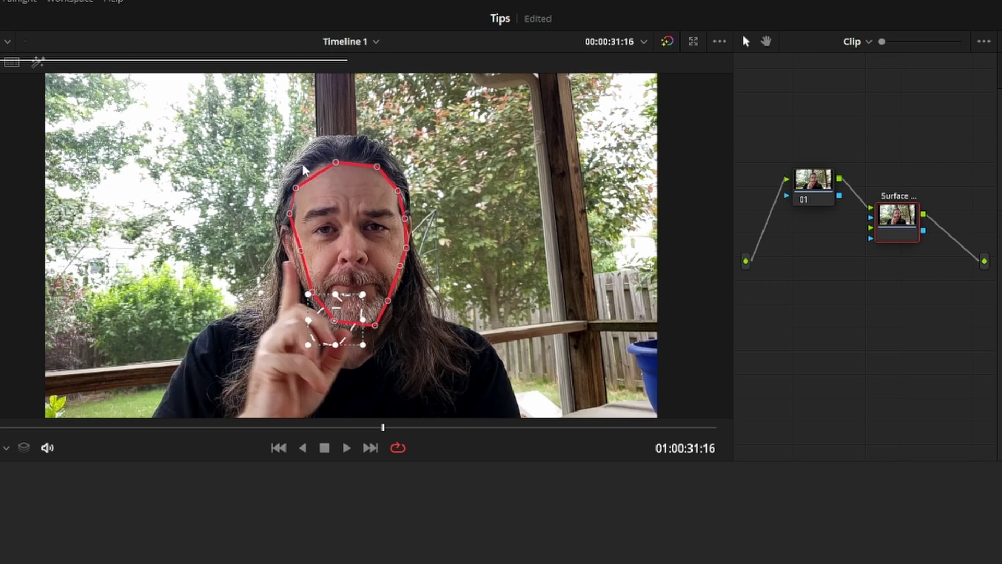
left_click_drag(298, 236, 313, 161)
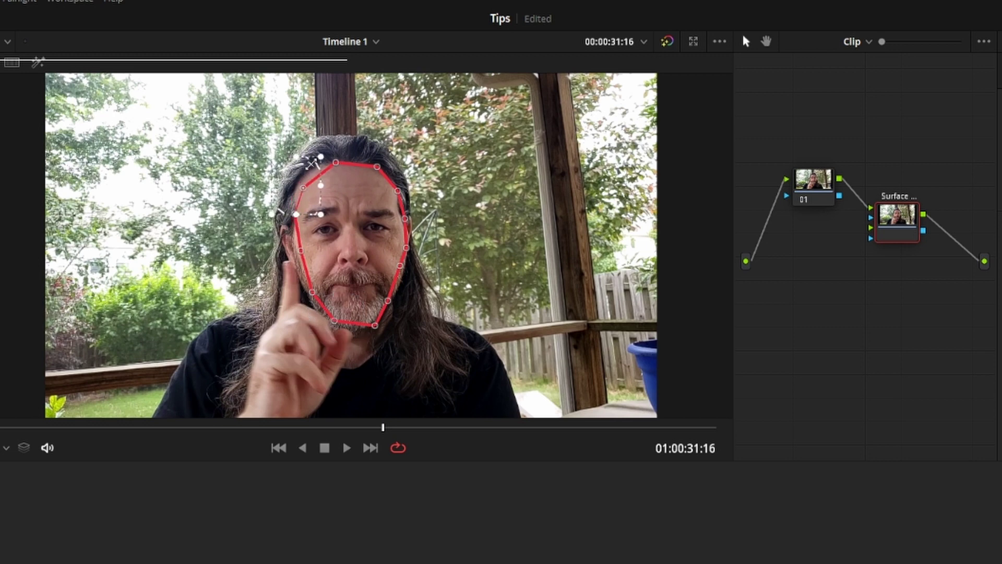
left_click_drag(319, 208, 302, 200)
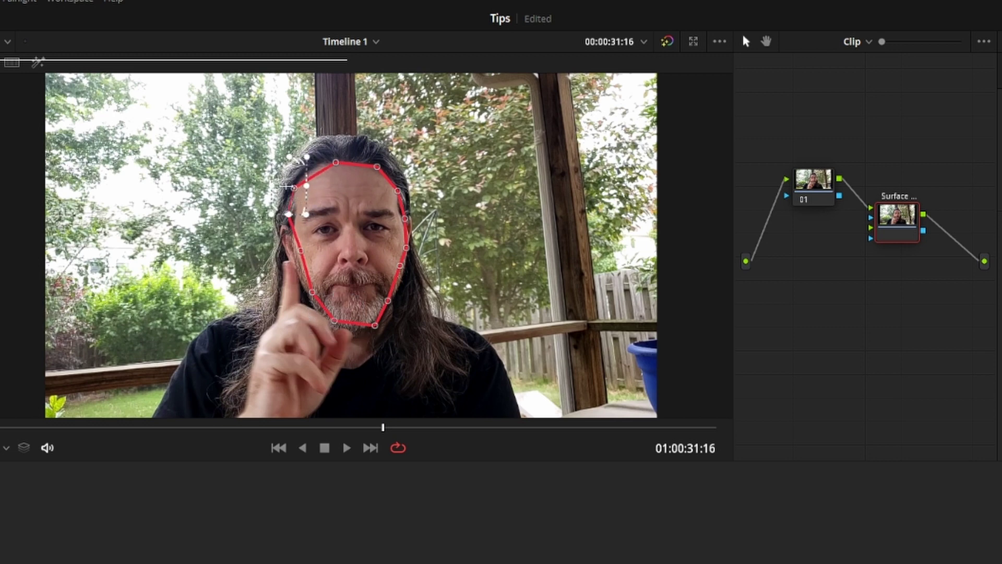
key("Delete")
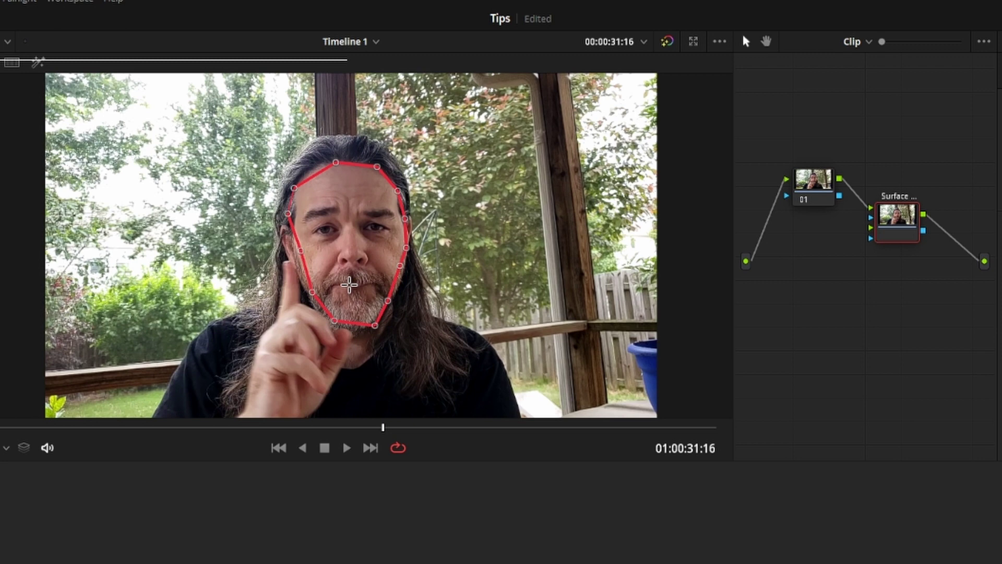
Step: Group the lower-left jaw and chin boundary points in a transform box
mouse_move(228, 364)
left_mouse_down()
mouse_move(349, 282)
mouse_move(301, 313)
left_mouse_up()
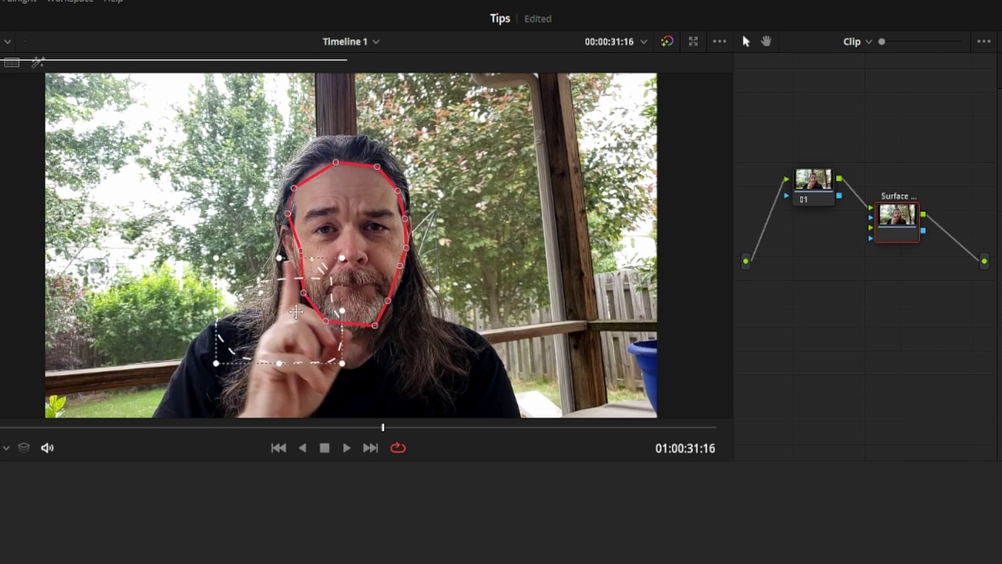